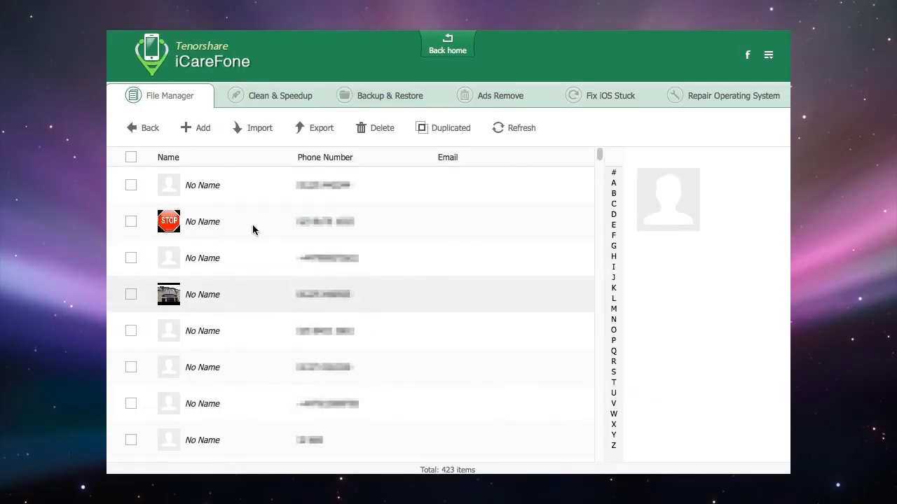
Select all contacts, view their export formats, then select every music track
click(131, 222)
click(131, 294)
click(131, 157)
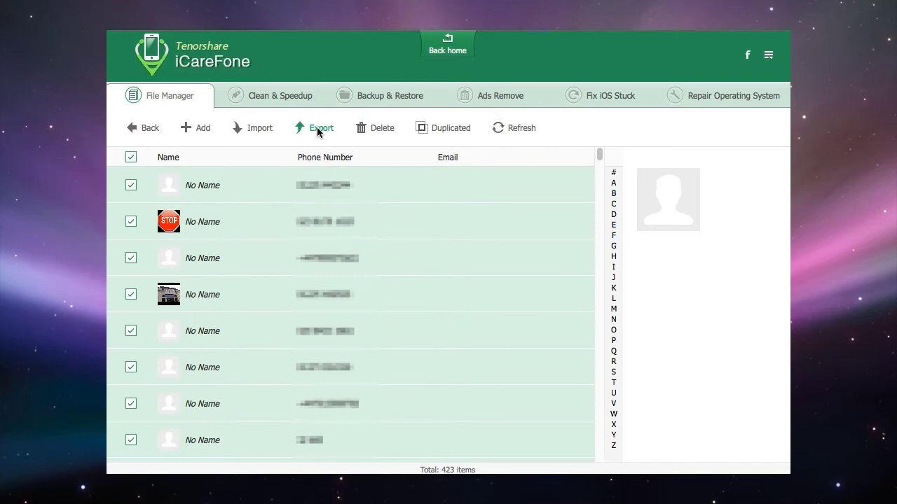
click(320, 128)
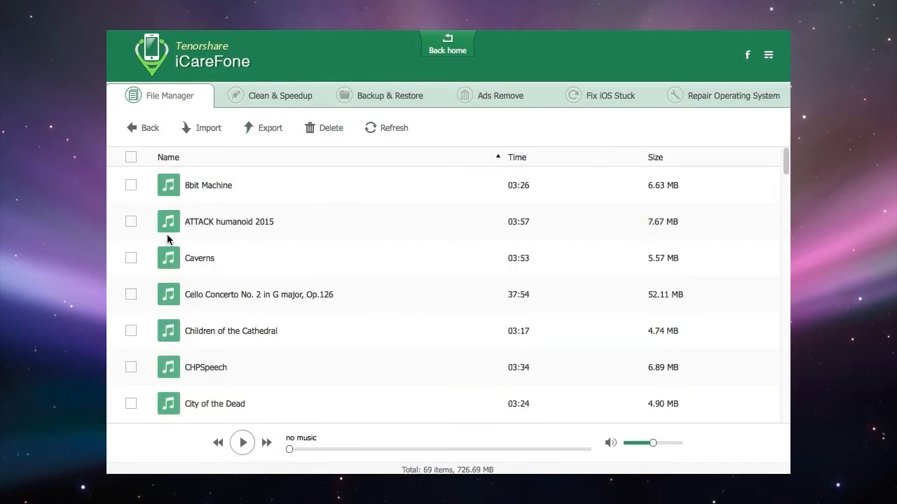
click(131, 157)
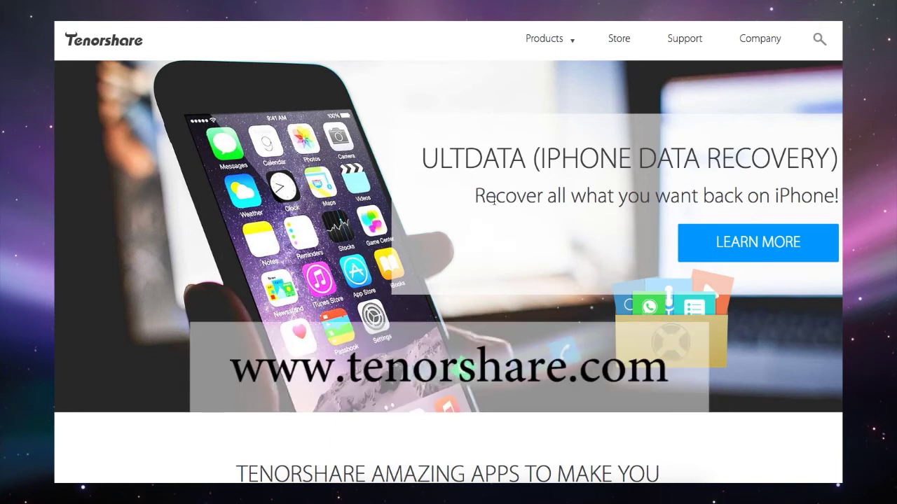
Browse the Windows and Mac product lists on the Tenorshare site and pick iCareFone
click(571, 43)
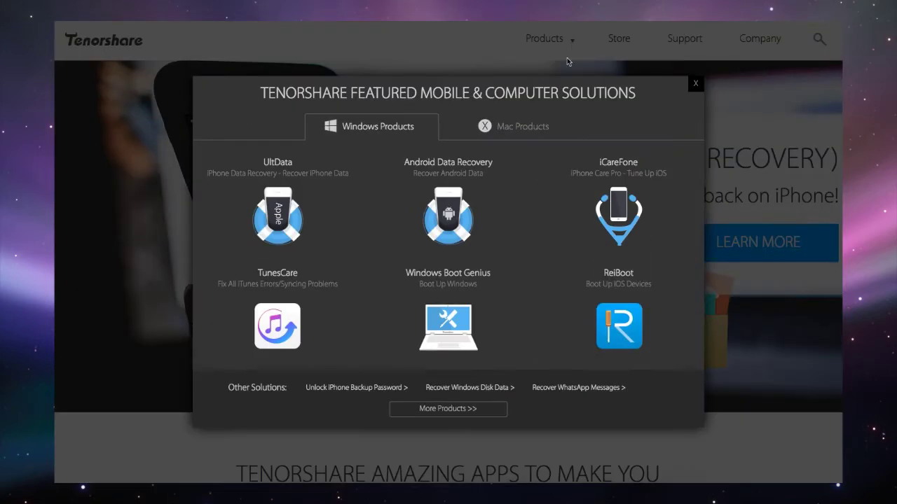
click(514, 125)
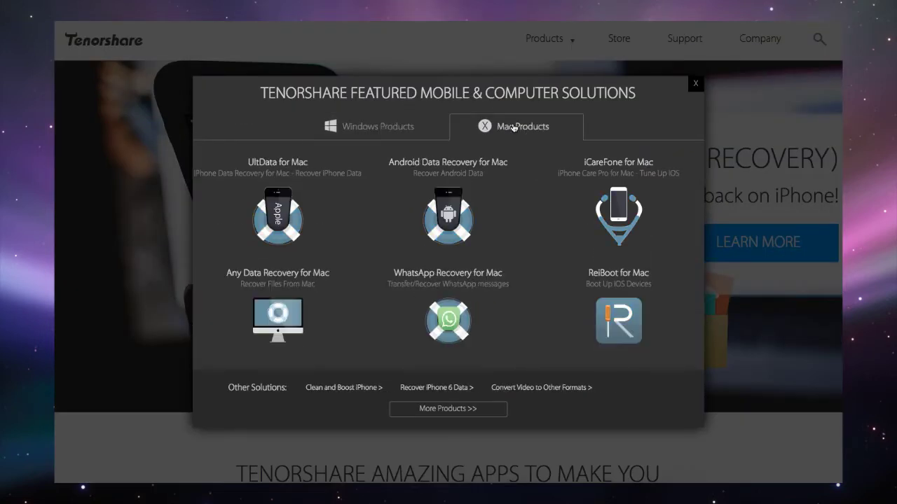
click(409, 128)
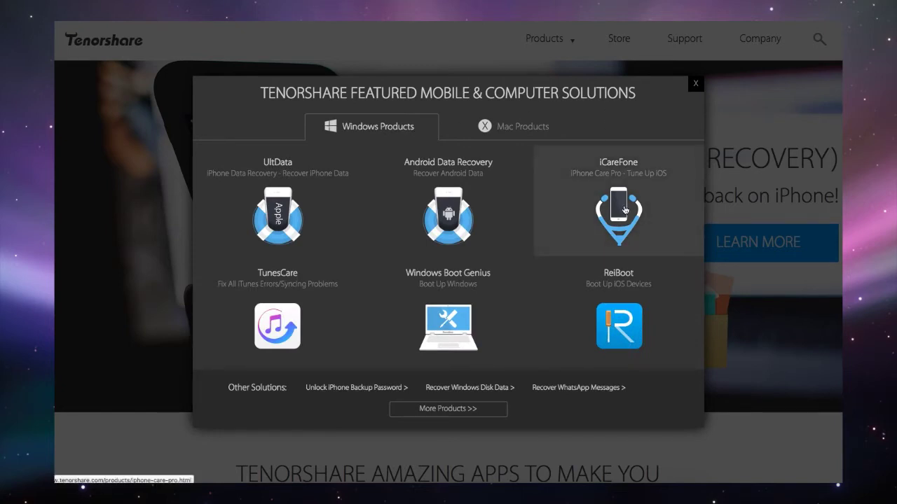
click(622, 208)
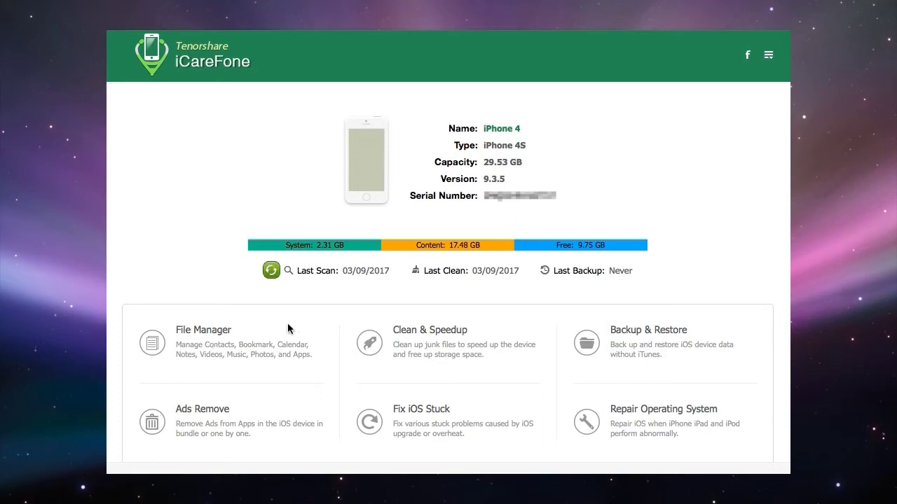
In File Manager's Music list, tick ATTACK humanoid 2015 and Cello Concerto No. 2, then all tracks
click(210, 332)
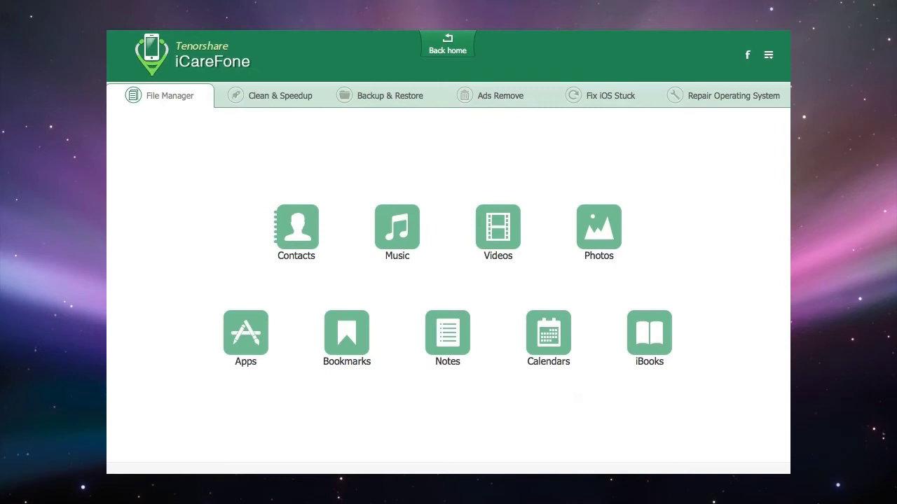
click(131, 221)
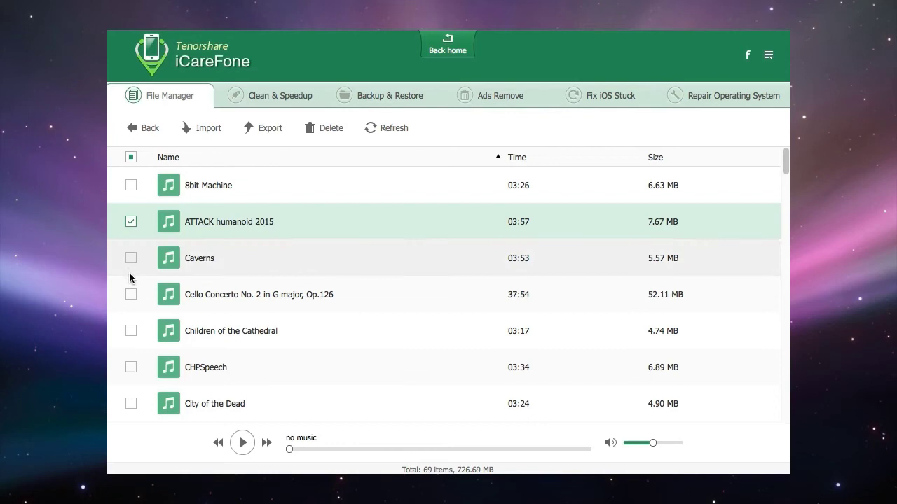
click(130, 294)
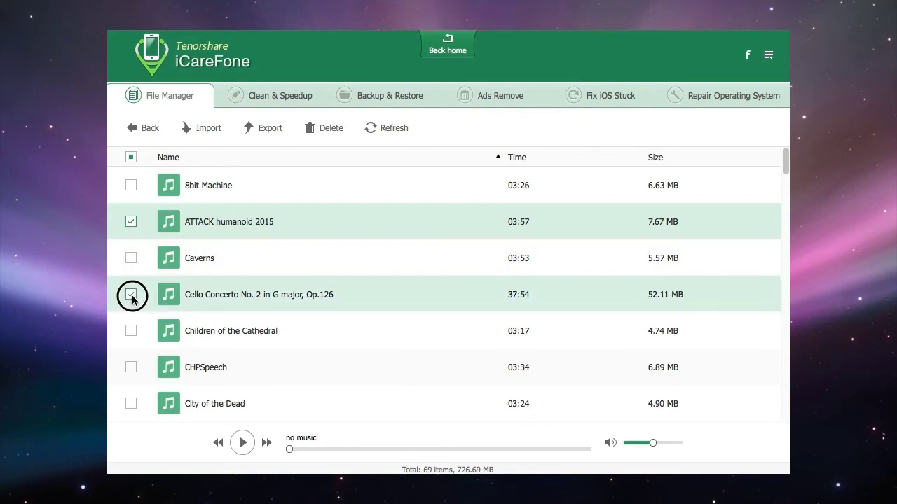
click(131, 157)
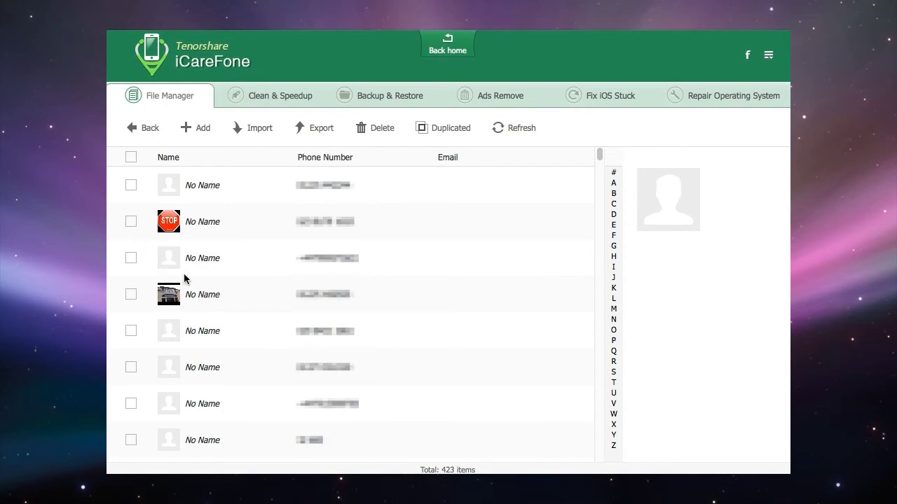
Tick several contacts, then all 423, and review and dismiss the export format choices
scroll(273, 285, down, 3)
scroll(274, 285, down, 2)
scroll(275, 285, up, 5)
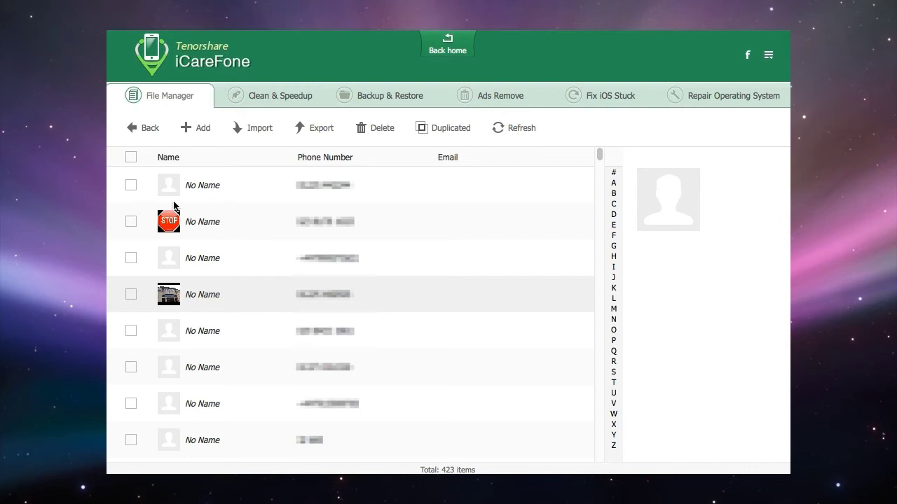
click(131, 222)
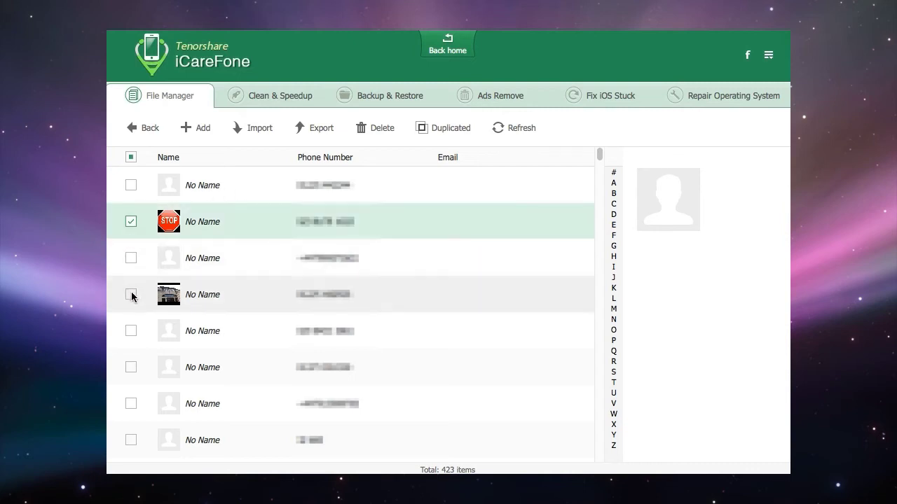
click(132, 295)
click(131, 330)
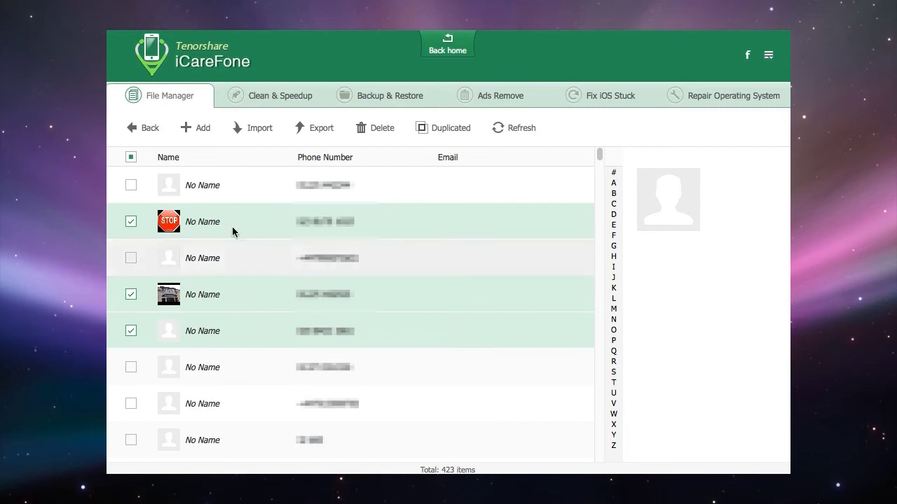
click(130, 157)
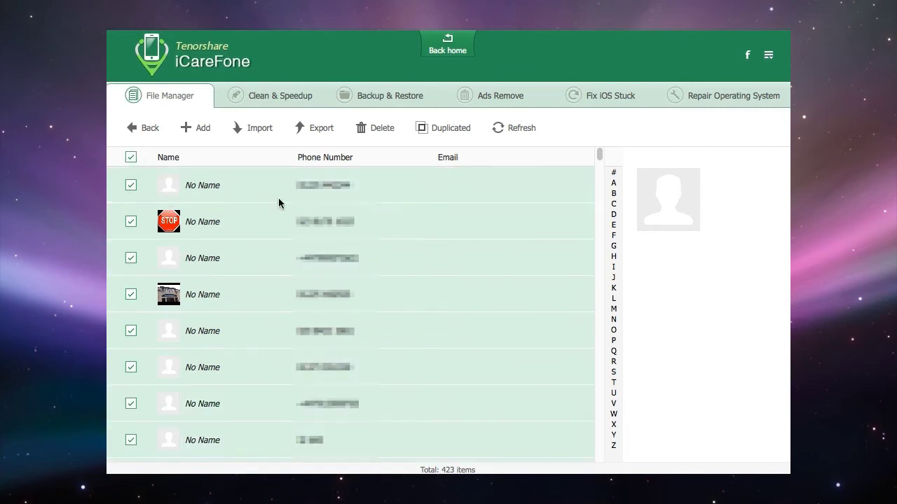
click(326, 132)
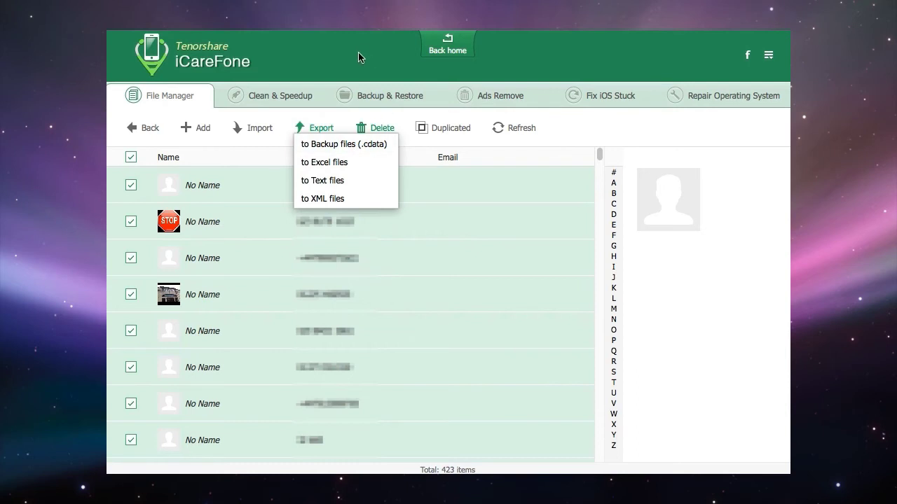
click(259, 129)
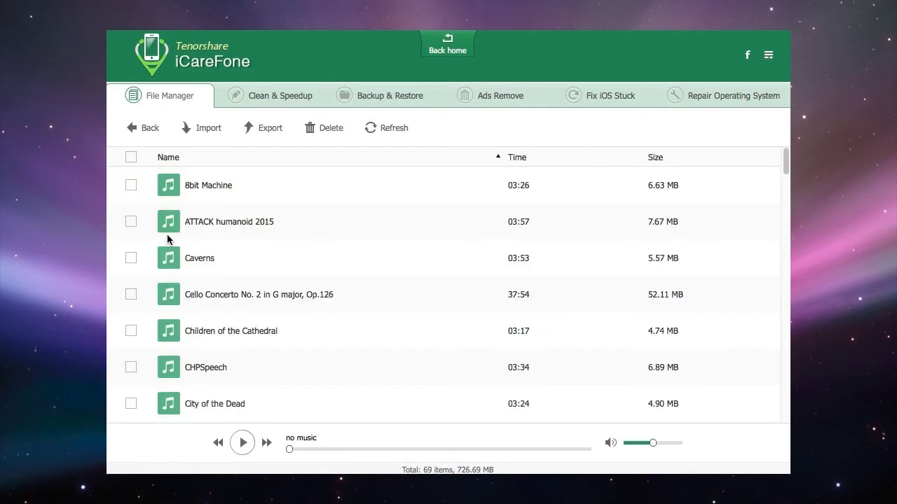
Tick ATTACK humanoid 2015, Caverns and Cello Concerto No. 2, then every track
scroll(232, 246, down, 5)
scroll(273, 250, up, 5)
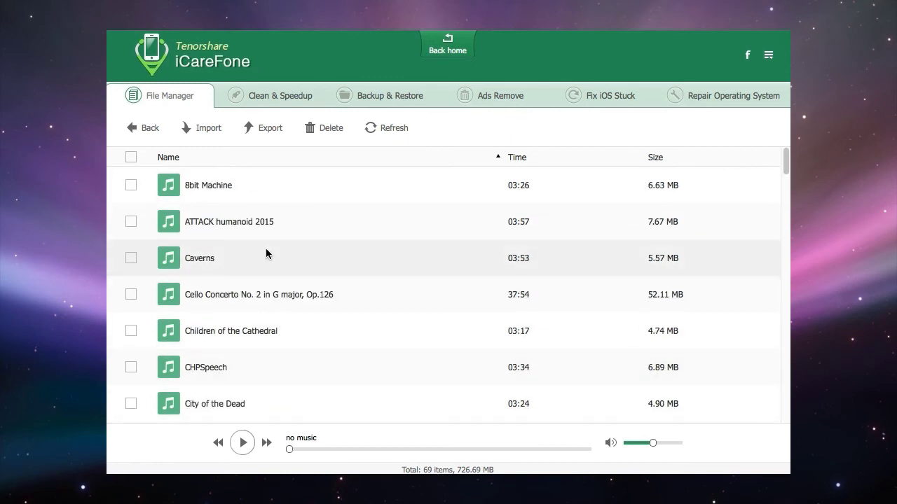
click(130, 221)
click(131, 258)
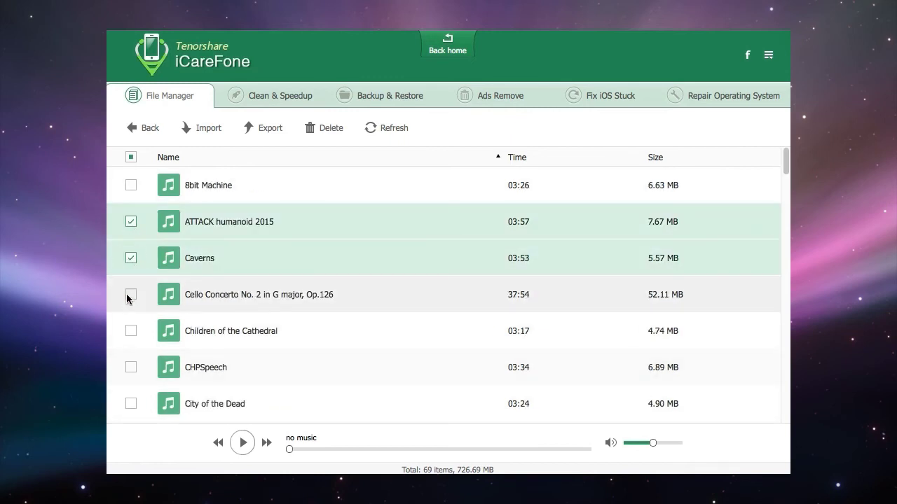
click(130, 295)
click(131, 157)
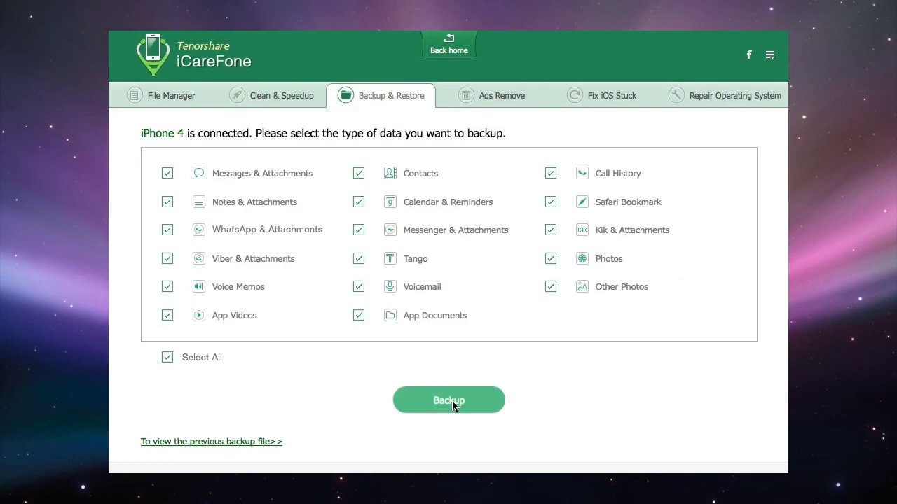
List the previous backups and select the newer and the 2016 iPhone 4 backups
click(272, 443)
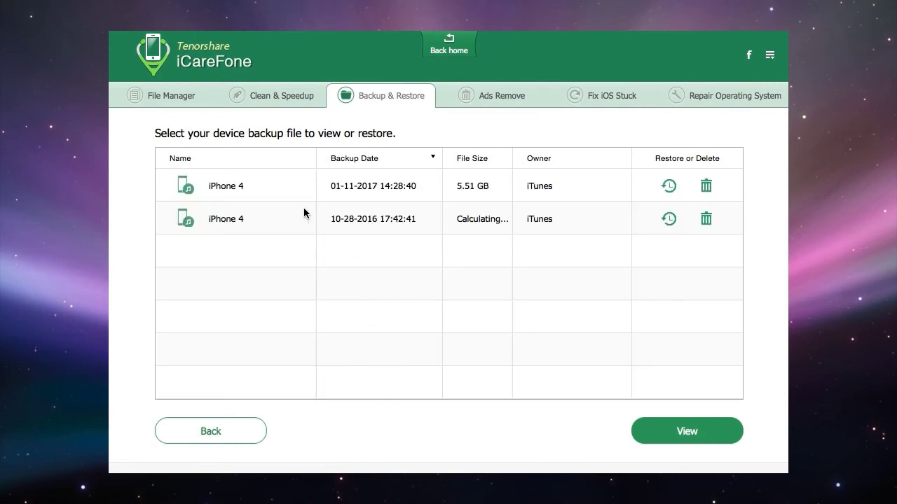
click(288, 190)
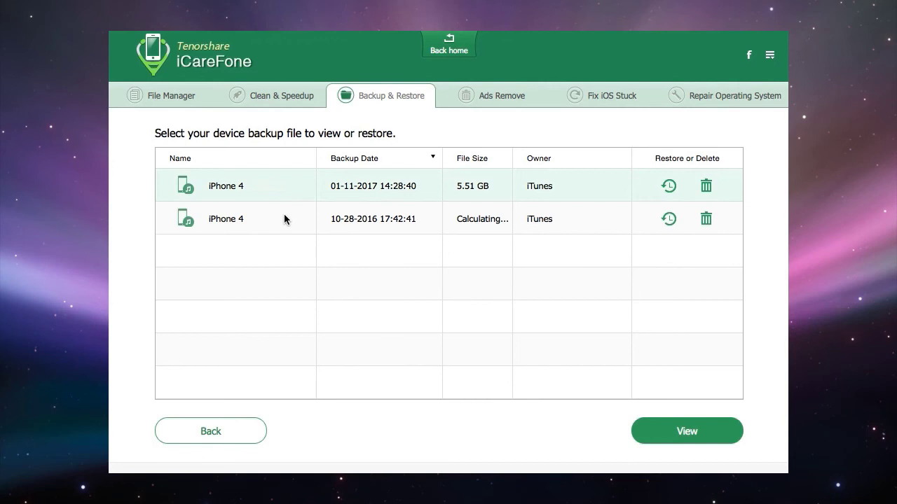
click(285, 215)
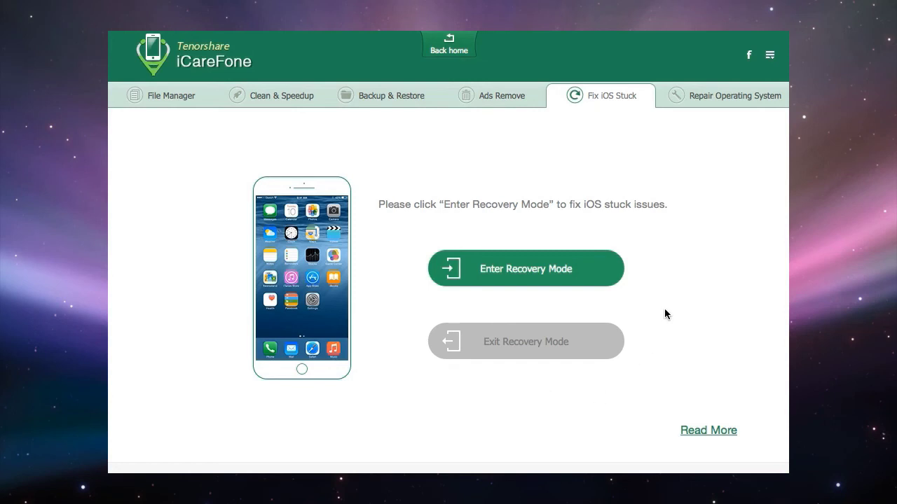
Open Read More on Fix iOS Stuck to see the repair iOS system details
click(709, 432)
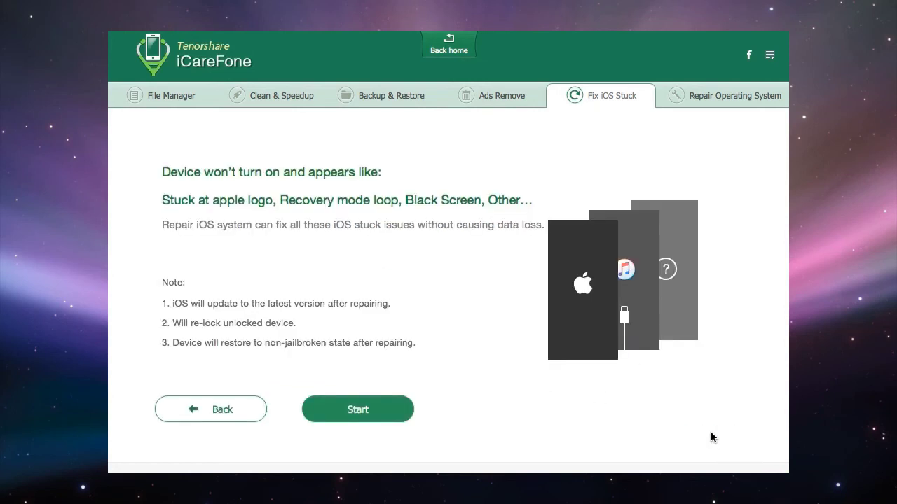